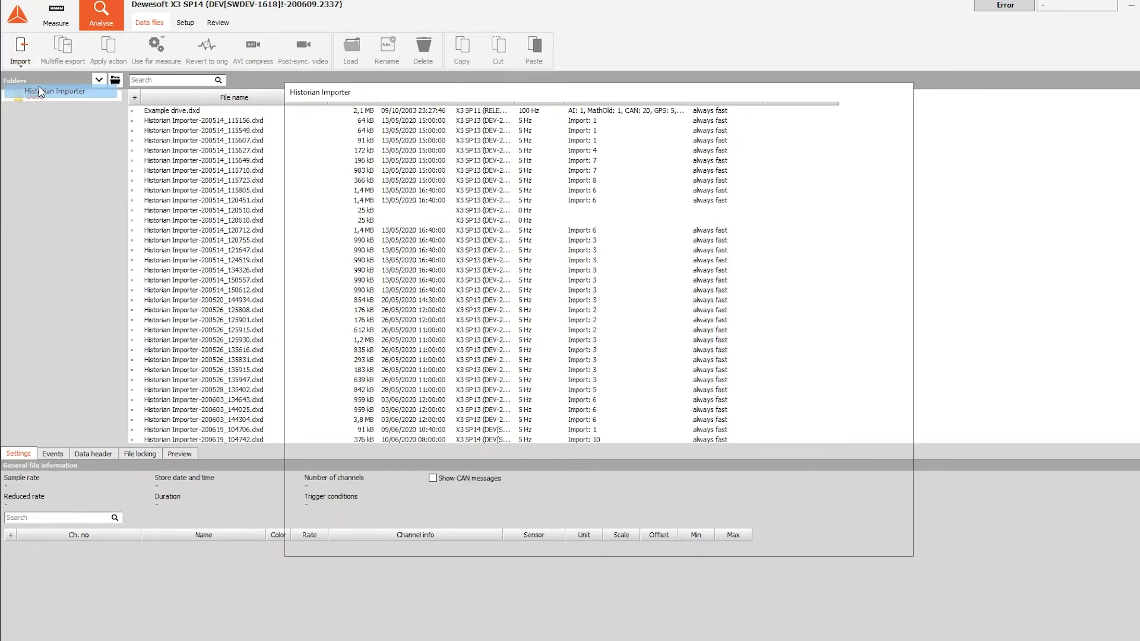
Connect to the historian server at localhost:4842 and mark channel 73 for import
{"action": "left_click", "coordinate": [545, 182]}
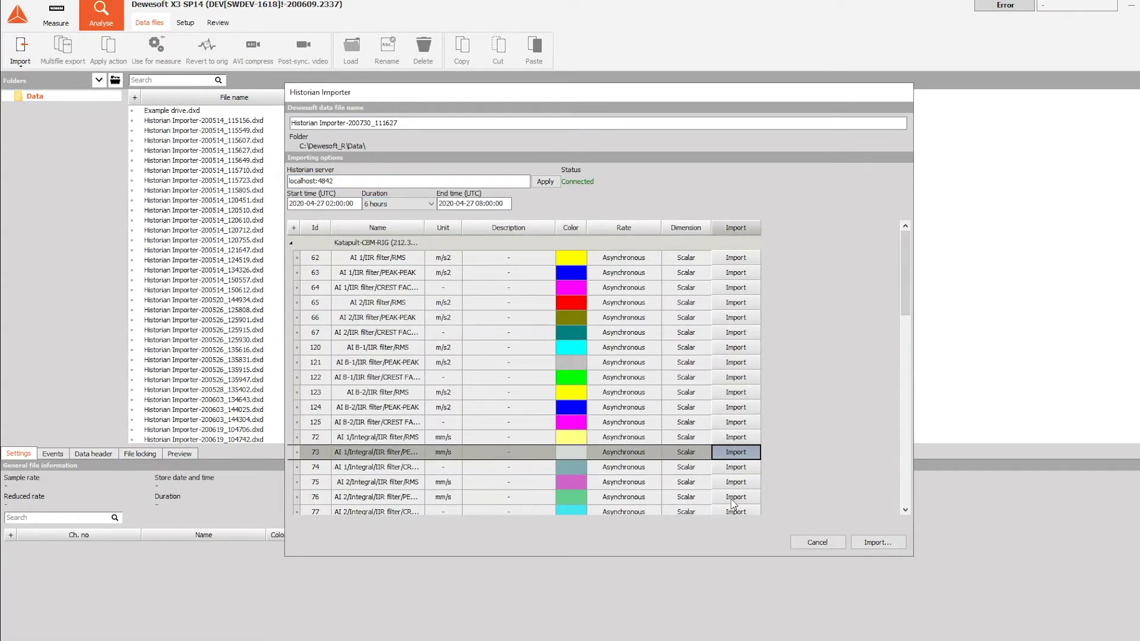
{"action": "left_click", "coordinate": [730, 454]}
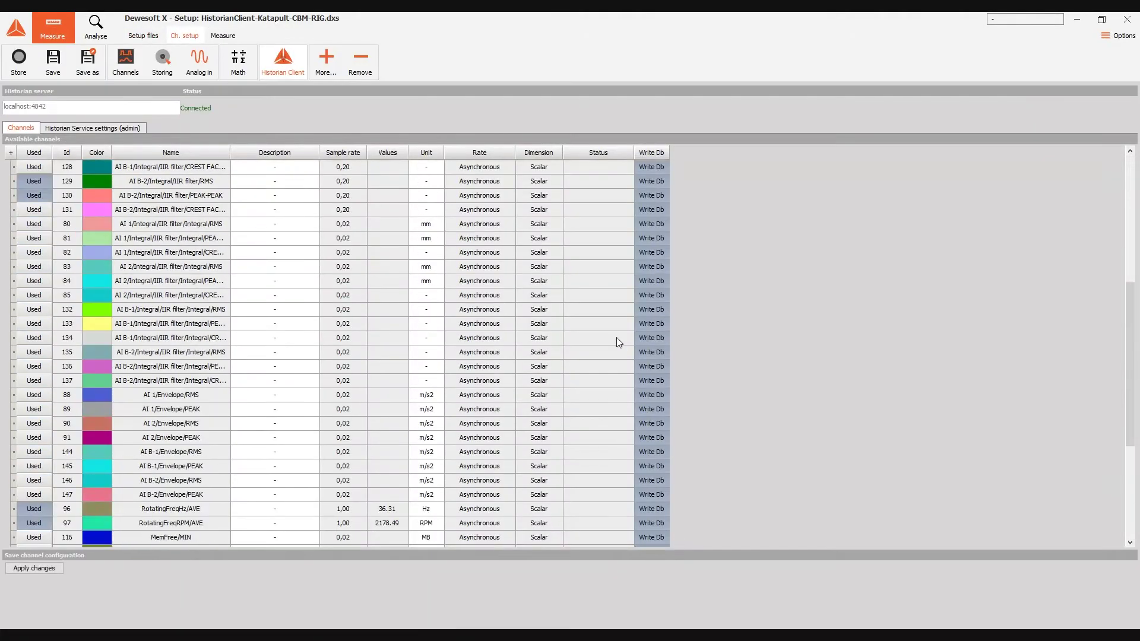
{"action": "scroll", "coordinate": [616, 337], "scroll_direction": "down", "scroll_amount": 3}
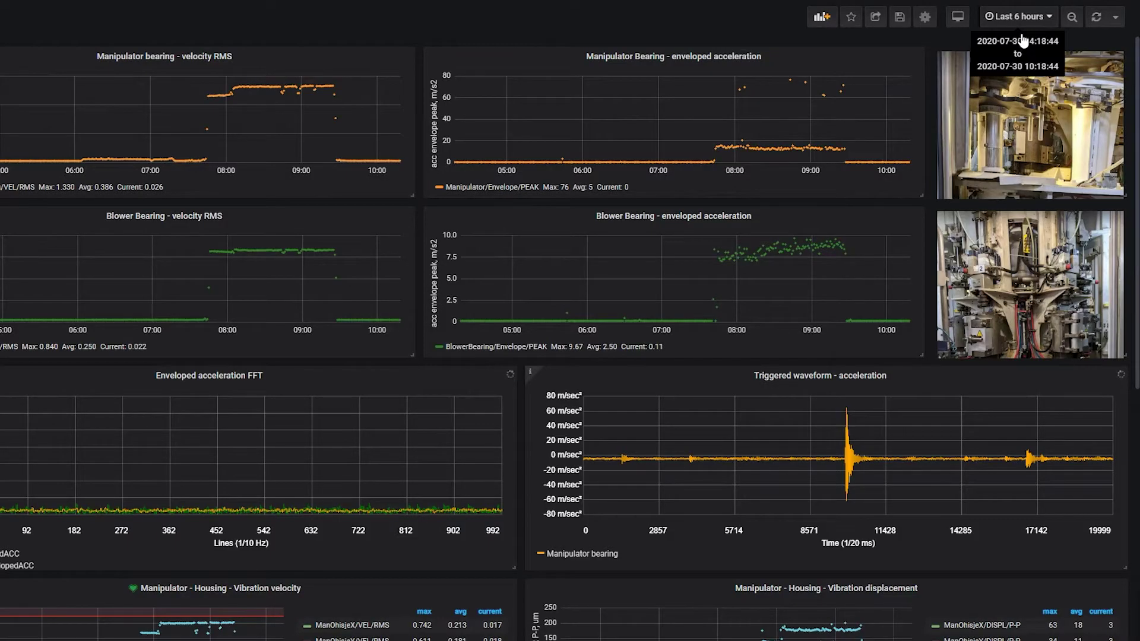
Switch the Grafana dashboard time range to Last 90 days
{"action": "left_click", "coordinate": [1023, 42]}
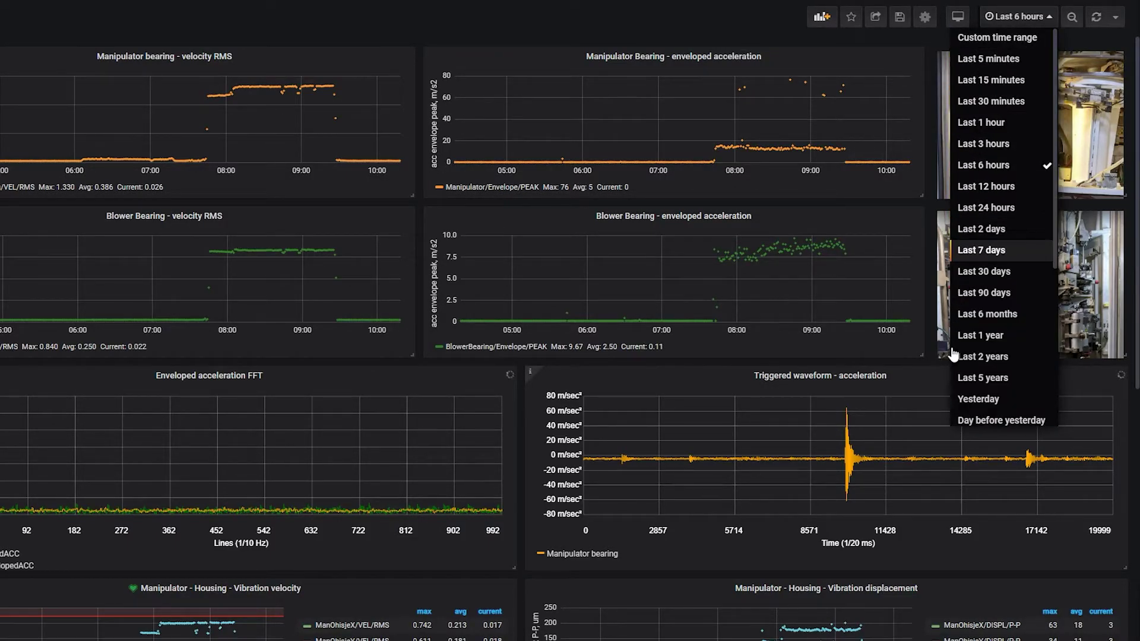
{"action": "left_click", "coordinate": [984, 292]}
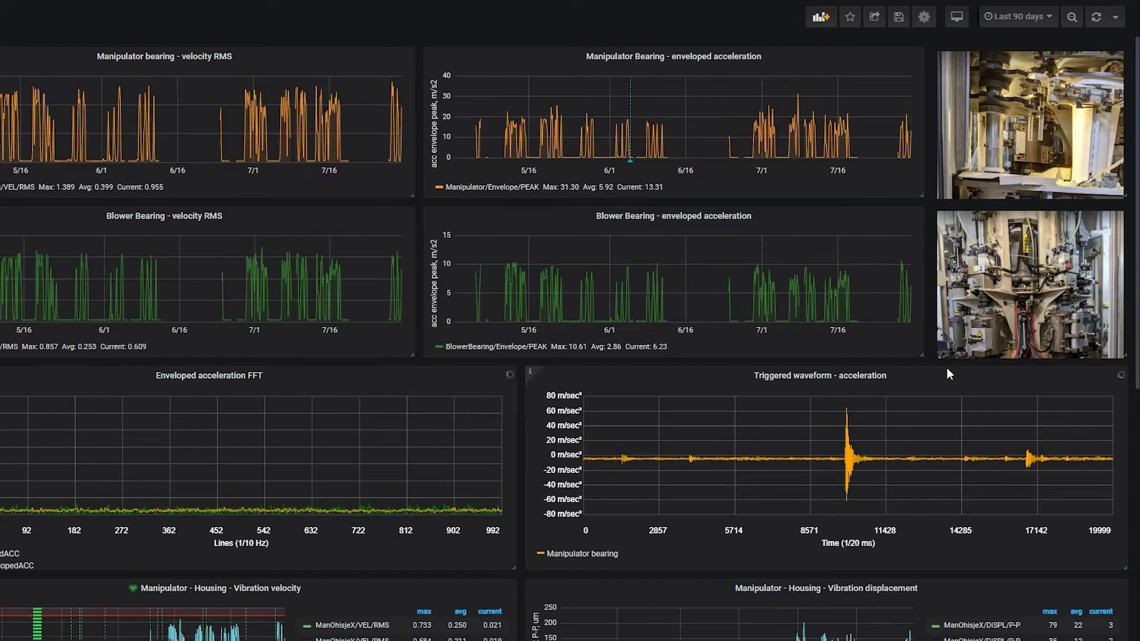